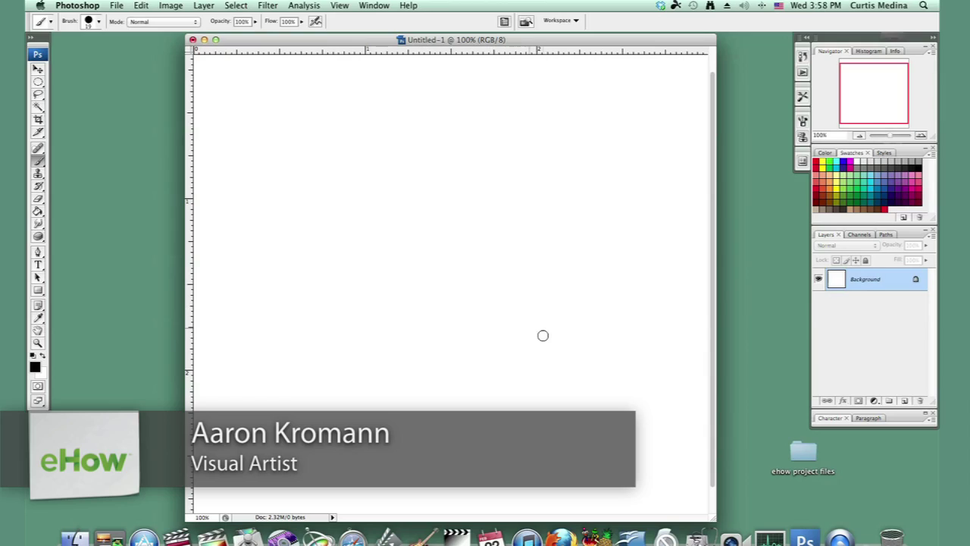
Add a new empty layer and set the brush to a 19 px round tip at 55% opacity.
left_click(904, 400)
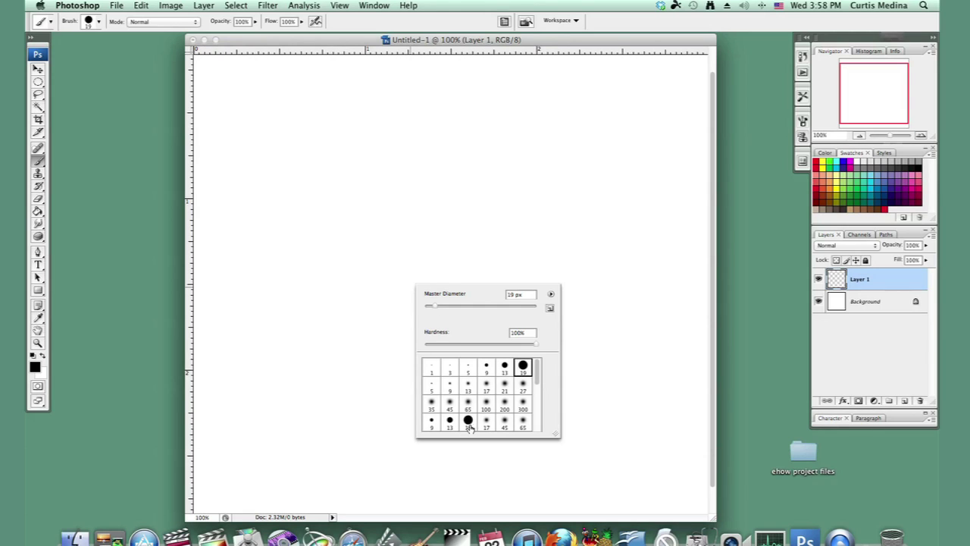
left_click(468, 425)
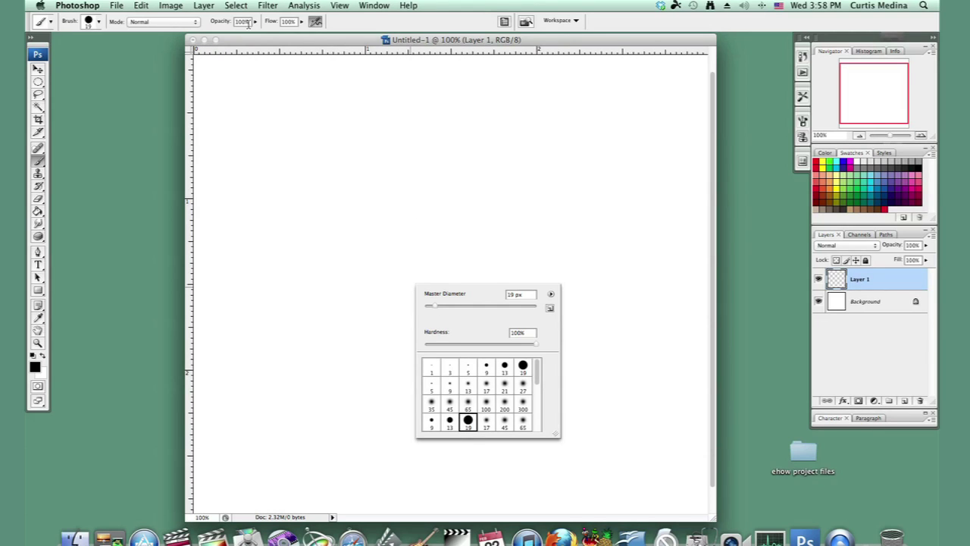
left_click(256, 21)
left_click(233, 35)
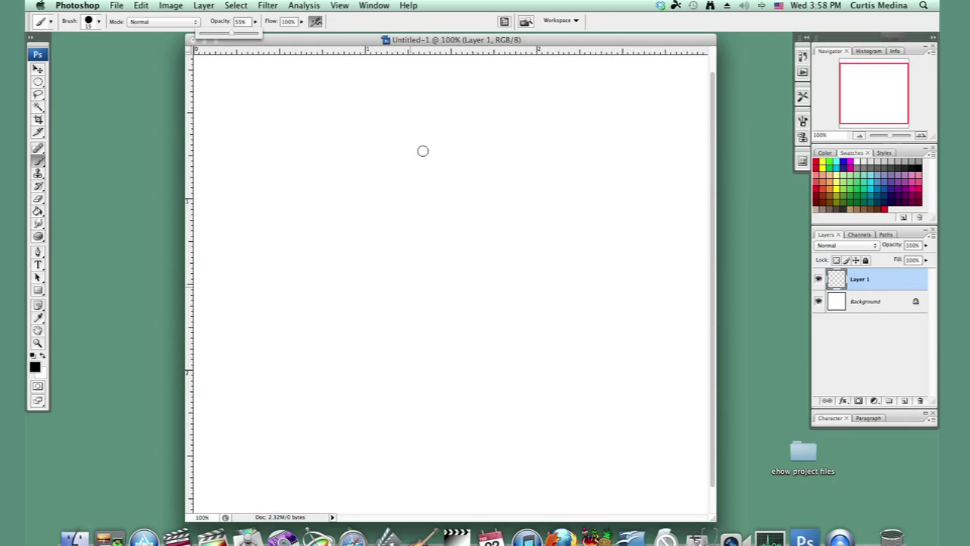
Sketch the oval head, pointed hat, body line, both legs with feet, left shoulder and left body side.
mouse_move(432, 138)
left_mouse_down()
mouse_move(447, 170)
mouse_move(438, 181)
mouse_move(432, 132)
mouse_move(418, 146)
mouse_move(453, 145)
left_mouse_up()
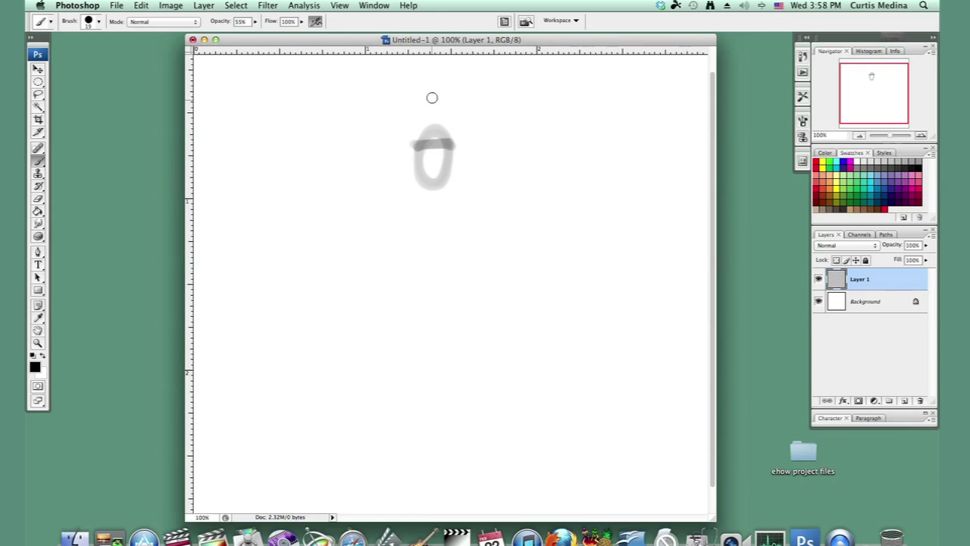
left_click_drag(431, 95, 453, 145)
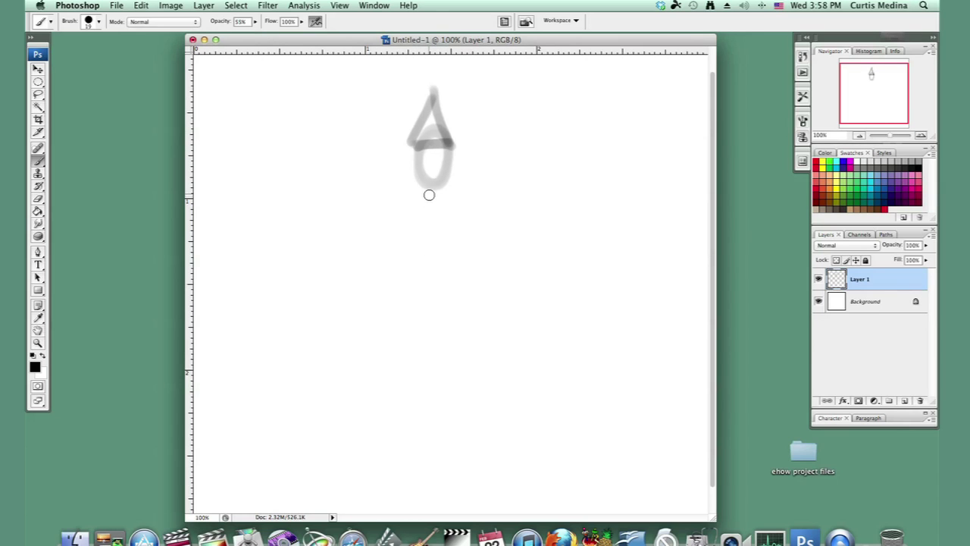
left_click_drag(432, 195, 434, 343)
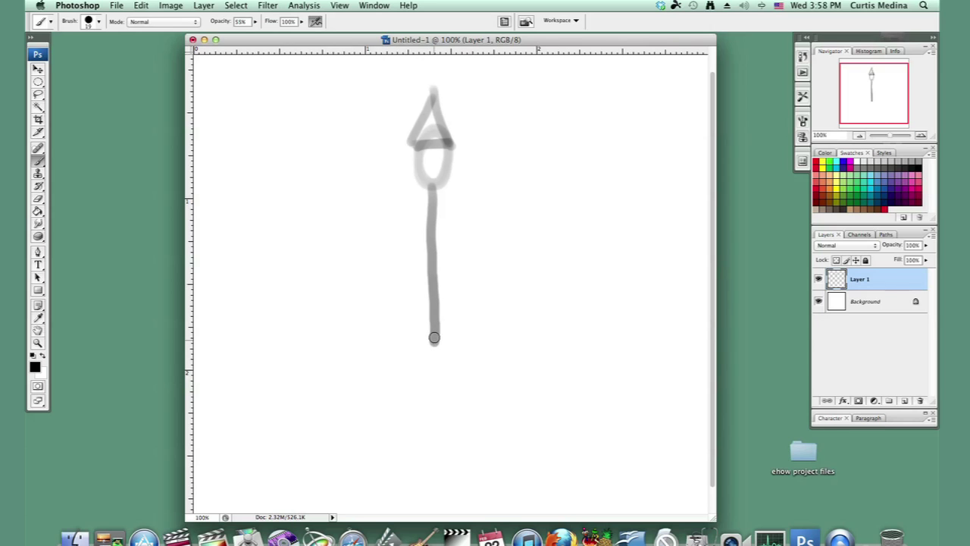
mouse_move(429, 290)
left_mouse_down()
mouse_move(414, 491)
mouse_move(354, 491)
mouse_move(387, 486)
left_mouse_up()
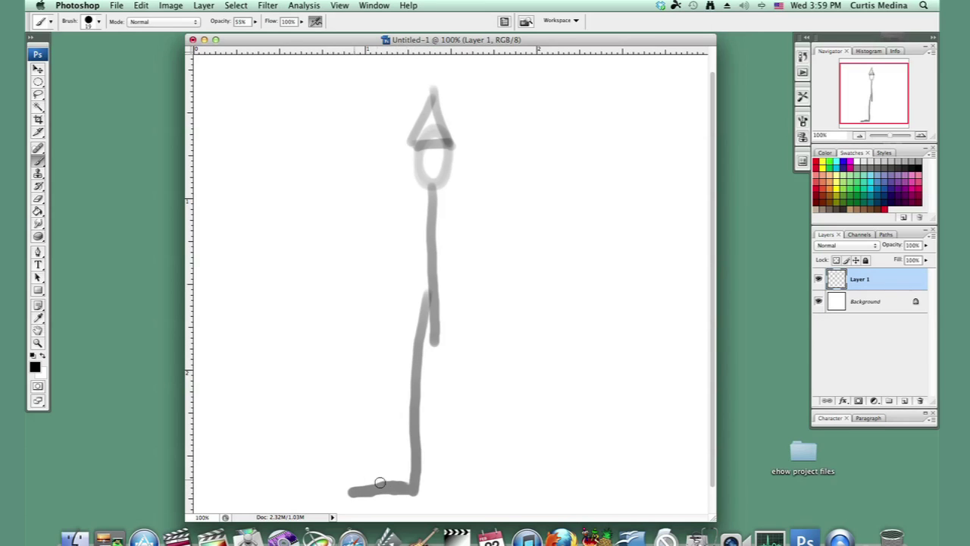
mouse_move(429, 292)
left_mouse_down()
mouse_move(457, 490)
mouse_move(514, 494)
left_mouse_up()
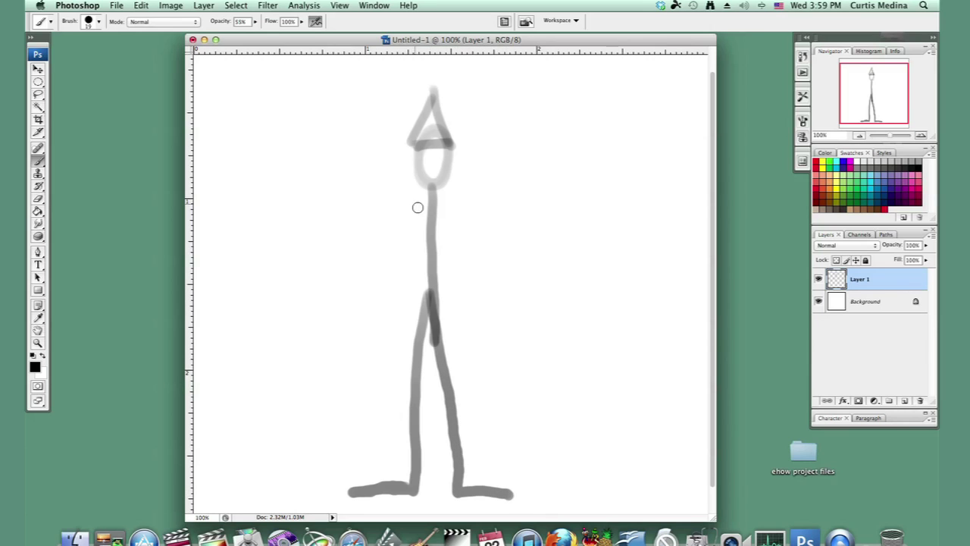
left_click_drag(427, 193, 392, 205)
mouse_move(395, 257)
left_mouse_down()
mouse_move(398, 210)
mouse_move(396, 464)
left_mouse_up()
Reinforce the inner leg lines, then sketch the right shoulder, bent left arm, looped hand and a juggling ball.
left_click_drag(429, 330, 415, 479)
left_click_drag(430, 326, 440, 379)
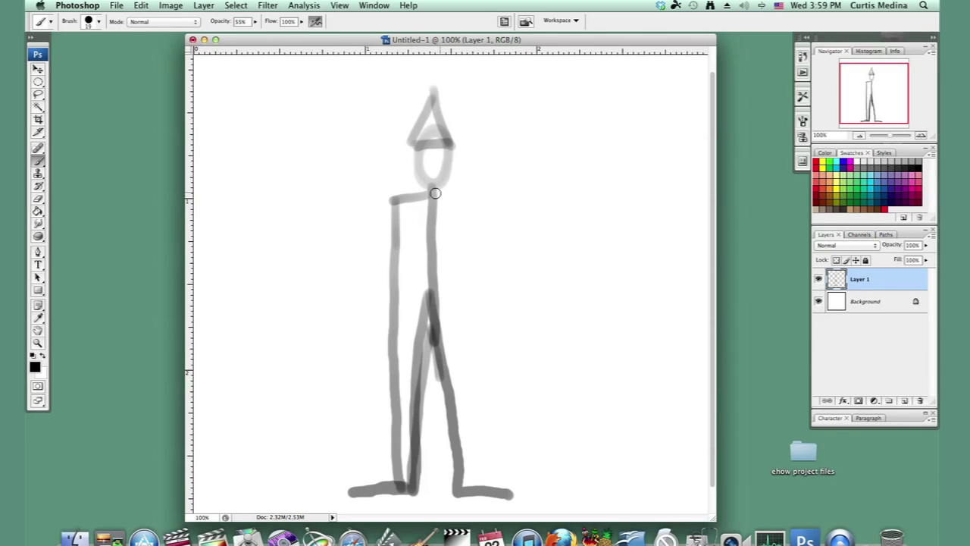
mouse_move(433, 195)
left_mouse_down()
mouse_move(474, 199)
mouse_move(463, 489)
left_mouse_up()
mouse_move(391, 202)
left_mouse_down()
mouse_move(365, 294)
mouse_move(381, 287)
mouse_move(407, 243)
mouse_move(377, 286)
mouse_move(367, 268)
mouse_move(381, 277)
mouse_move(356, 262)
mouse_move(341, 270)
mouse_move(367, 295)
left_mouse_up()
mouse_move(339, 248)
left_mouse_down()
mouse_move(359, 267)
mouse_move(334, 242)
left_mouse_up()
mouse_move(355, 210)
left_mouse_down()
mouse_move(363, 194)
mouse_move(356, 197)
left_mouse_up()
Add the hat pom-pom, right arm with looped hand, big pointed shoes and a waistline.
left_click_drag(429, 76, 419, 77)
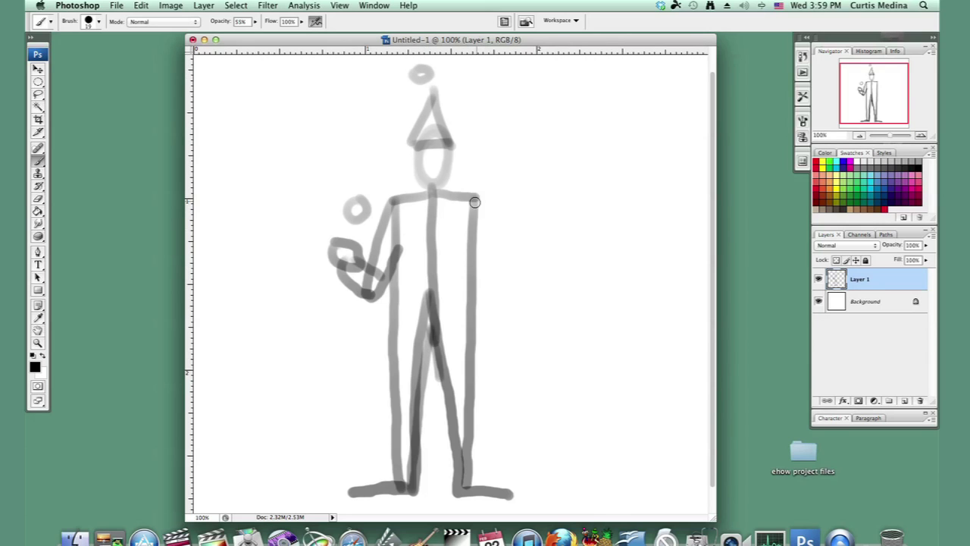
mouse_move(474, 202)
left_mouse_down()
mouse_move(492, 271)
mouse_move(483, 282)
mouse_move(463, 263)
mouse_move(454, 199)
left_mouse_up()
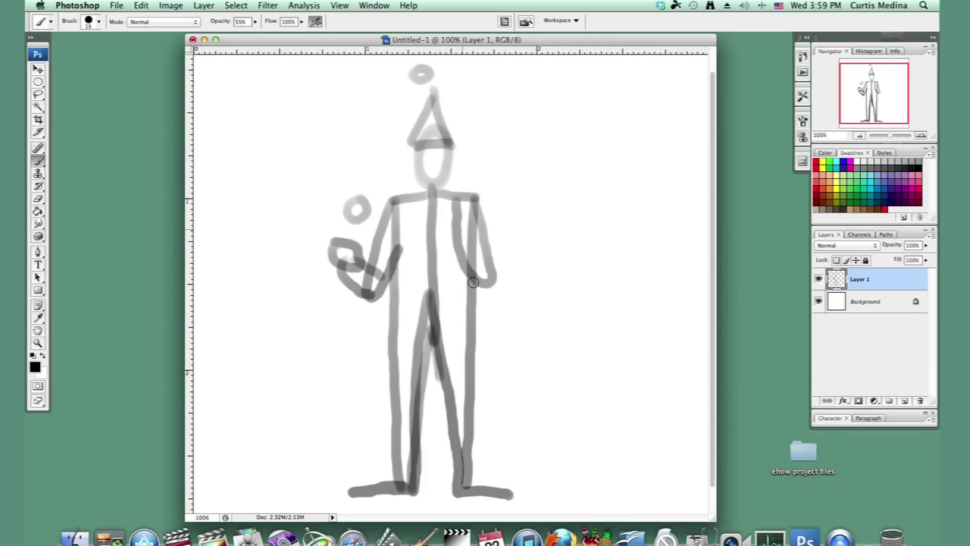
mouse_move(476, 263)
left_mouse_down()
mouse_move(446, 255)
mouse_move(458, 278)
mouse_move(486, 289)
mouse_move(473, 256)
mouse_move(441, 249)
mouse_move(458, 264)
mouse_move(471, 255)
mouse_move(446, 253)
left_mouse_up()
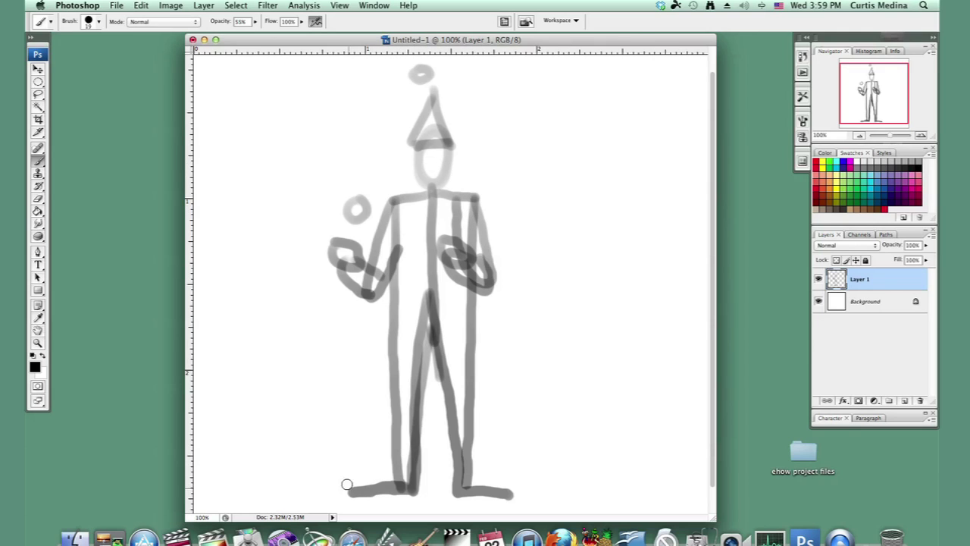
mouse_move(340, 496)
left_mouse_down()
mouse_move(356, 458)
mouse_move(399, 487)
mouse_move(502, 463)
mouse_move(508, 495)
left_mouse_up()
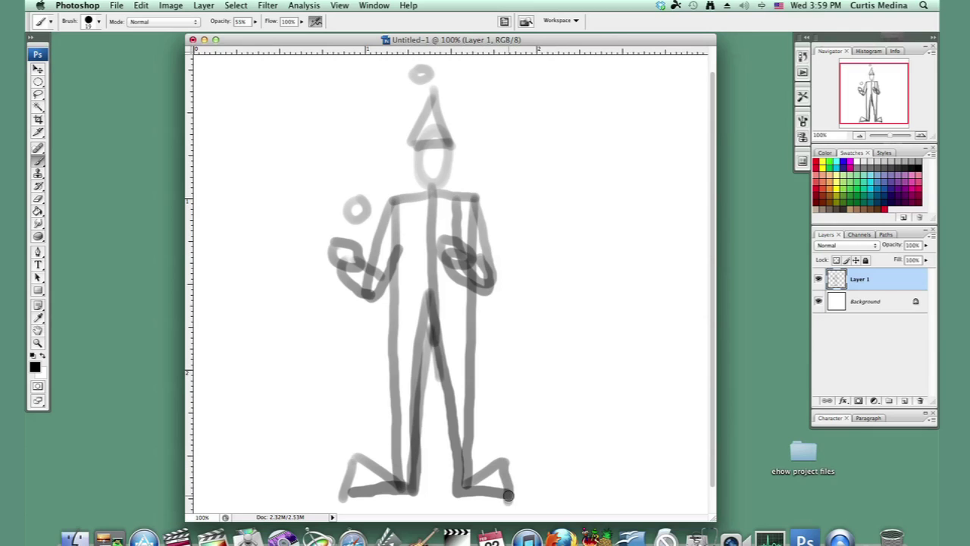
left_click_drag(396, 340, 453, 338)
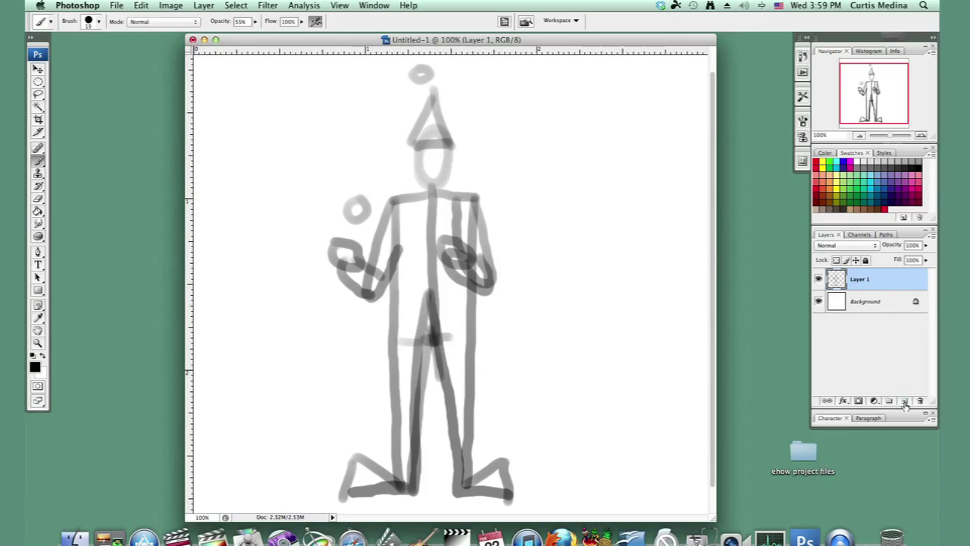
Add Layer 2, switch to the 19 px hard brush at 100% opacity, and ink the hat brim.
left_click(904, 400)
right_click(347, 281)
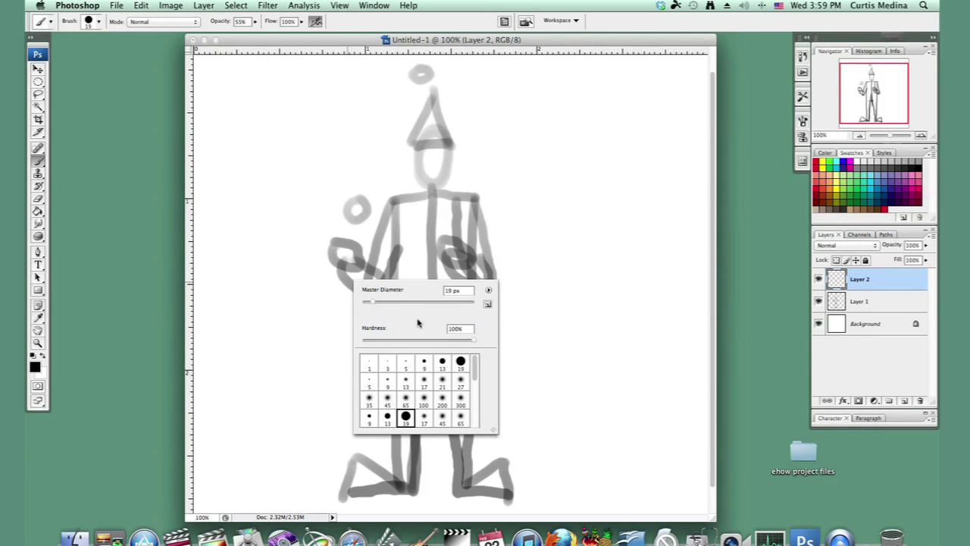
left_click(462, 365)
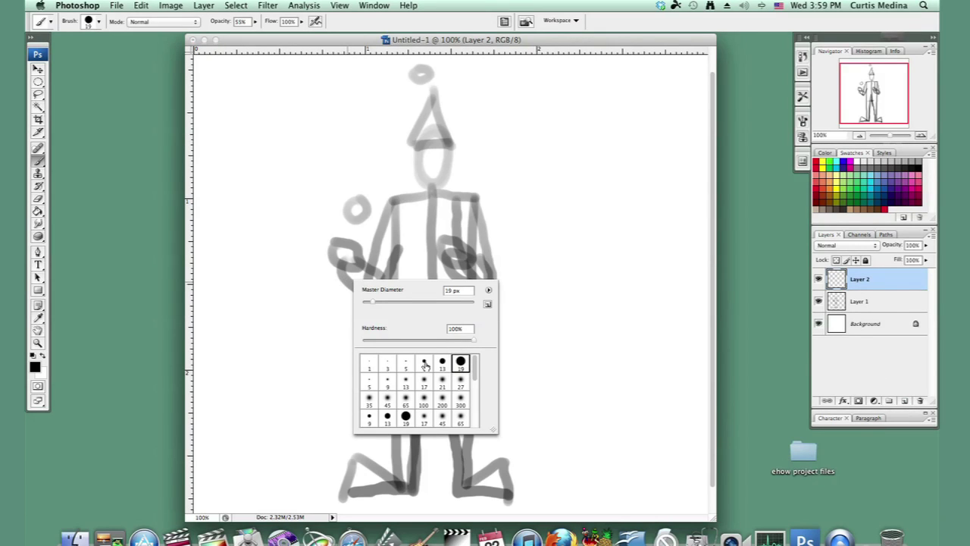
left_click(256, 25)
mouse_move(258, 34)
left_mouse_down()
mouse_move(304, 37)
mouse_move(291, 43)
left_mouse_up()
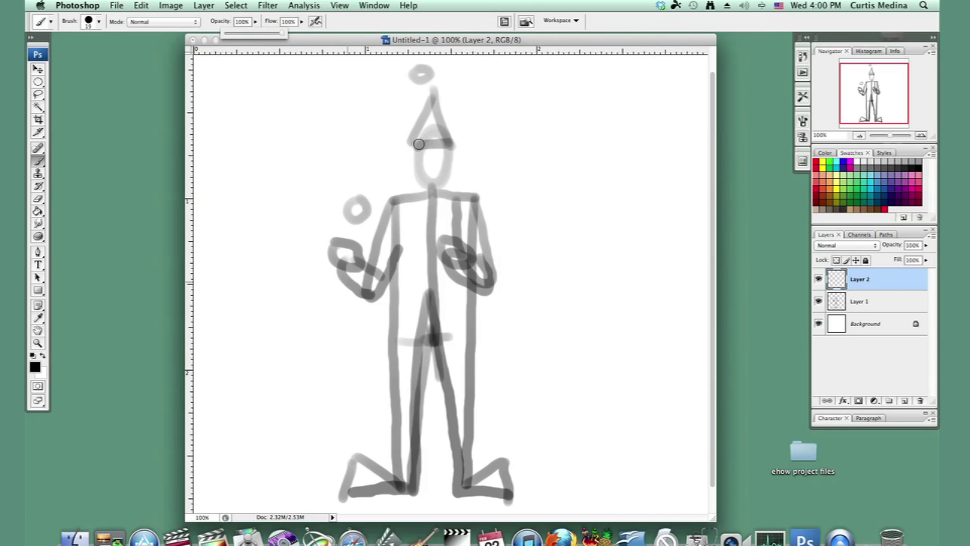
left_click_drag(419, 143, 410, 143)
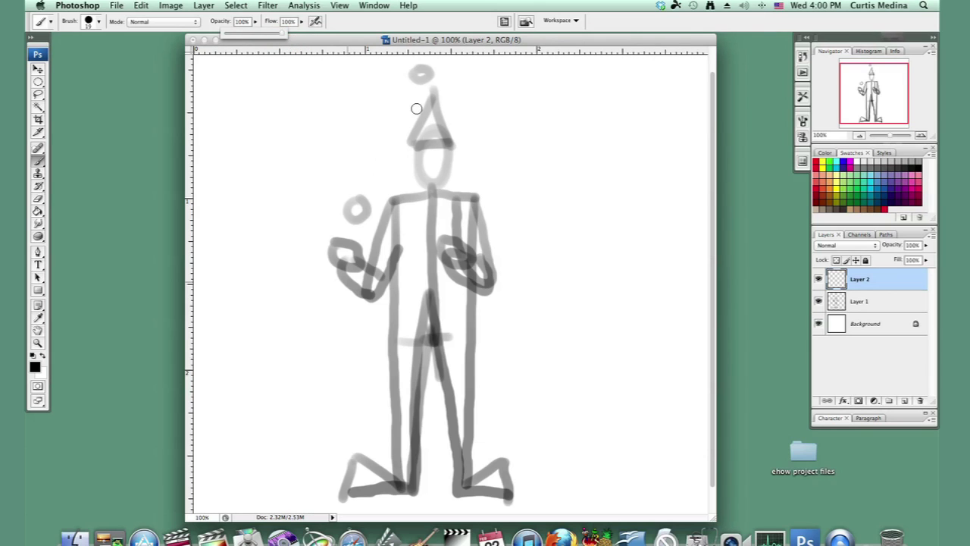
Ink the face outline, eye dots, ear, curly hair, hat pom-pom and the start of the frilly collar.
mouse_move(417, 150)
left_mouse_down()
mouse_move(418, 181)
mouse_move(430, 190)
mouse_move(445, 179)
mouse_move(449, 152)
mouse_move(438, 166)
left_mouse_up()
left_click(430, 164)
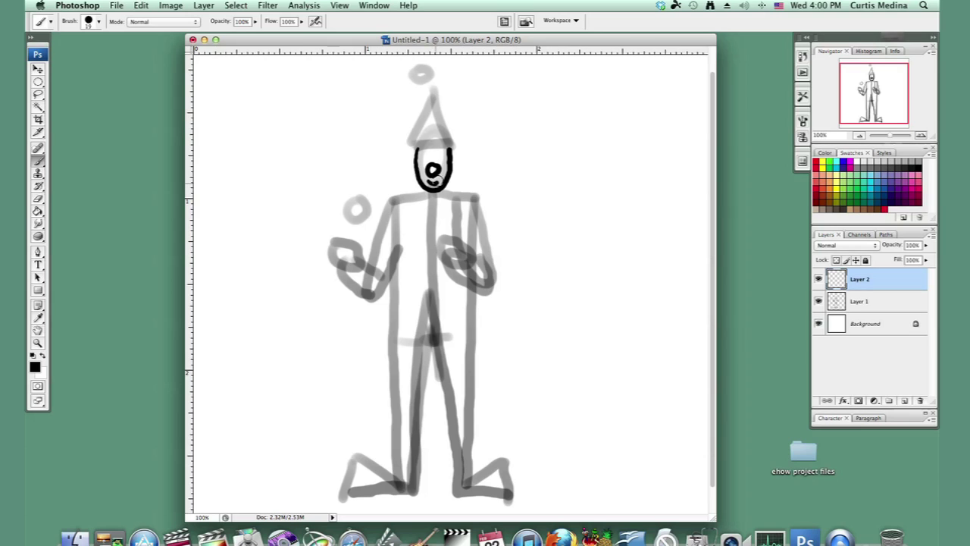
left_click(443, 159)
mouse_move(418, 148)
left_mouse_down()
mouse_move(408, 153)
mouse_move(412, 168)
left_mouse_up()
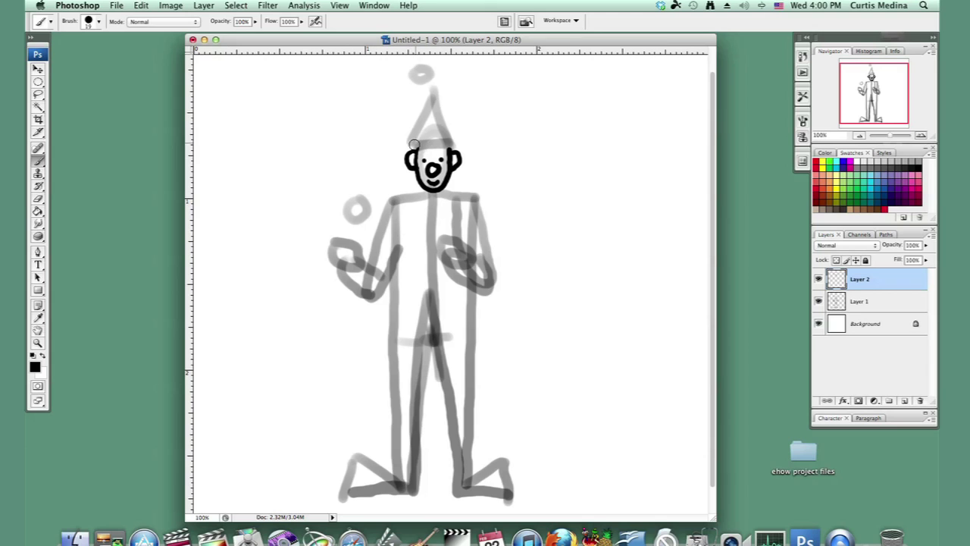
mouse_move(422, 149)
left_mouse_down()
mouse_move(454, 147)
mouse_move(451, 130)
mouse_move(416, 132)
mouse_move(434, 96)
mouse_move(448, 131)
left_mouse_up()
mouse_move(431, 97)
left_mouse_down()
mouse_move(428, 79)
mouse_move(440, 89)
left_mouse_up()
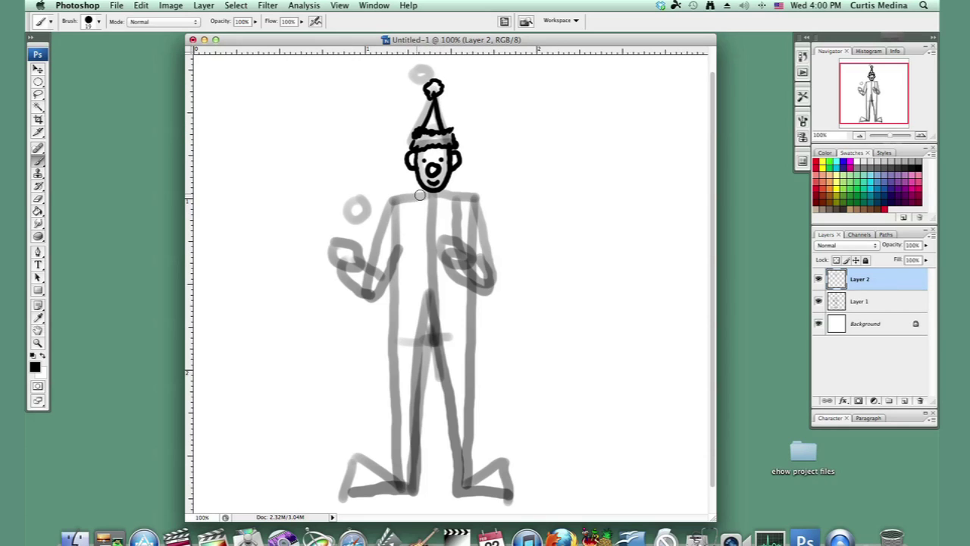
mouse_move(415, 179)
left_mouse_down()
mouse_move(399, 191)
mouse_move(405, 202)
mouse_move(451, 211)
mouse_move(466, 199)
mouse_move(456, 177)
mouse_move(447, 195)
mouse_move(400, 199)
left_mouse_up()
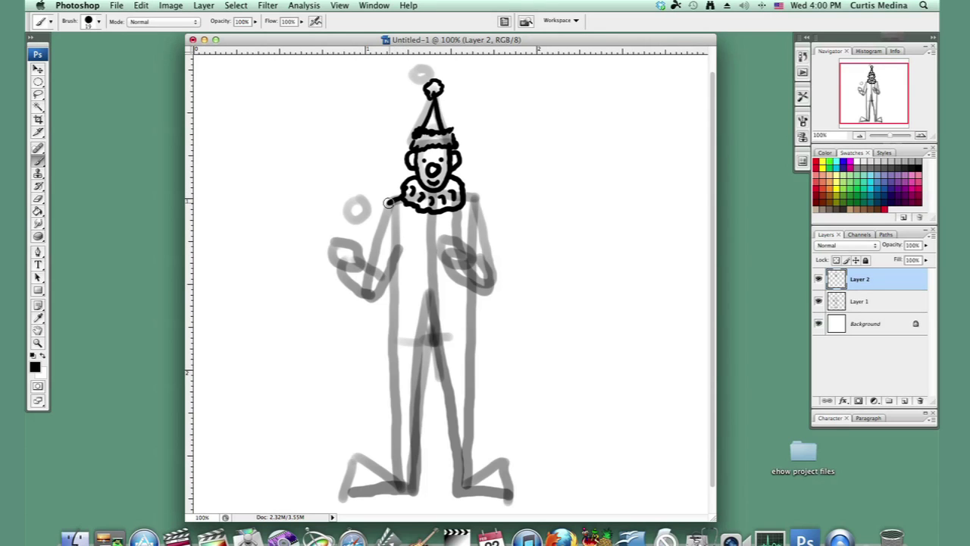
Ink the left arm with its hooked end and outline the fingers and base of the left hand.
left_click_drag(388, 203, 373, 267)
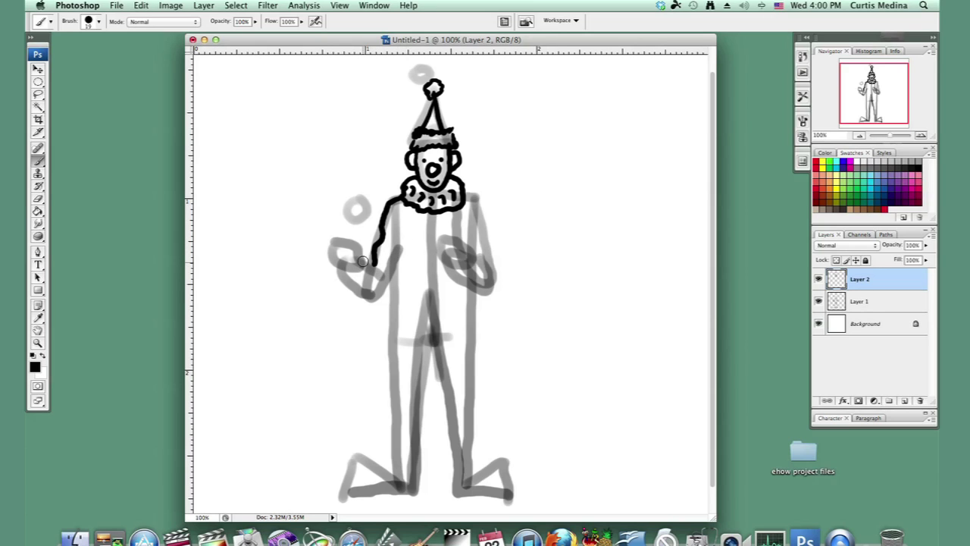
left_click_drag(374, 262, 381, 269)
left_click_drag(336, 235, 368, 267)
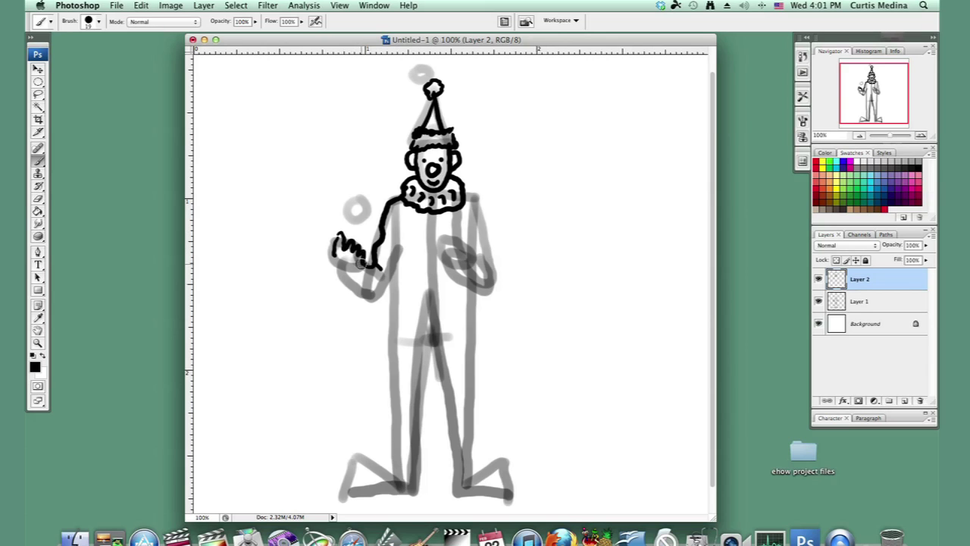
mouse_move(338, 235)
left_mouse_down()
mouse_move(326, 250)
mouse_move(333, 265)
mouse_move(366, 270)
left_mouse_up()
mouse_move(334, 265)
left_mouse_down()
mouse_move(365, 269)
mouse_move(341, 280)
mouse_move(373, 302)
mouse_move(398, 243)
left_mouse_up()
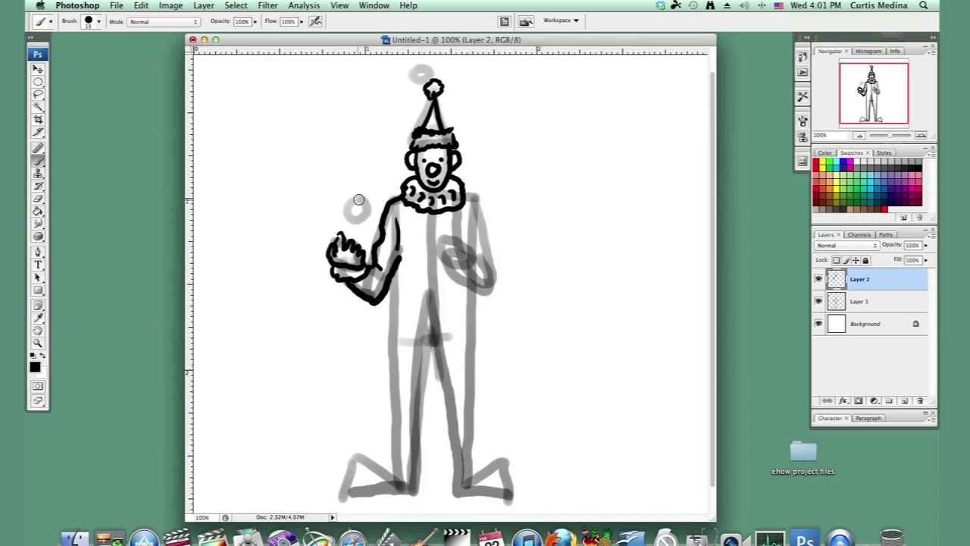
Ink the juggling ball with motion arcs and the wavy left side of the body.
mouse_move(361, 198)
left_mouse_down()
mouse_move(353, 220)
mouse_move(364, 199)
left_mouse_up()
left_click_drag(351, 198, 367, 183)
left_click_drag(395, 255, 392, 477)
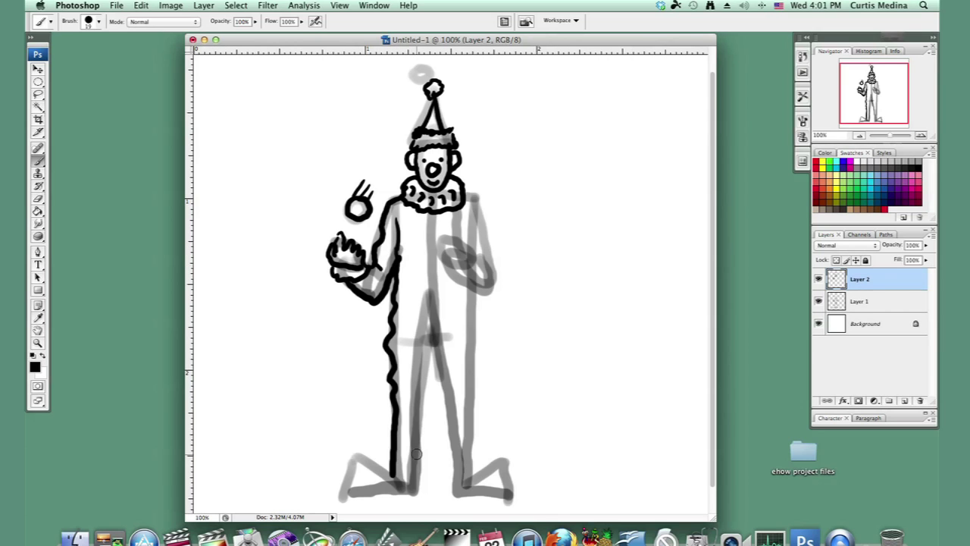
Ink the right arm, hand and belt line with sleeve folds, then outline both legs.
mouse_move(478, 199)
left_mouse_down()
mouse_move(447, 269)
mouse_move(486, 292)
mouse_move(467, 224)
mouse_move(461, 248)
left_mouse_up()
left_click_drag(471, 203, 458, 224)
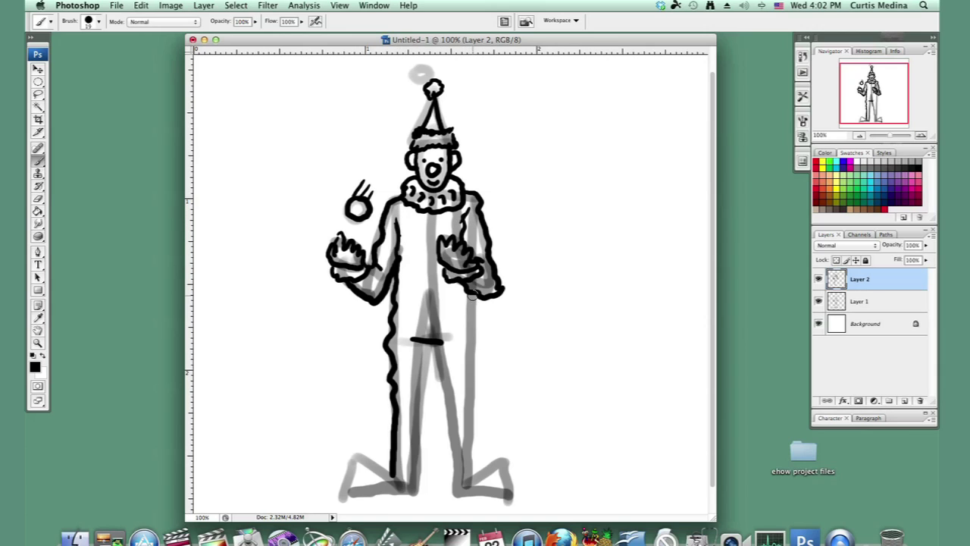
left_click_drag(471, 297, 476, 455)
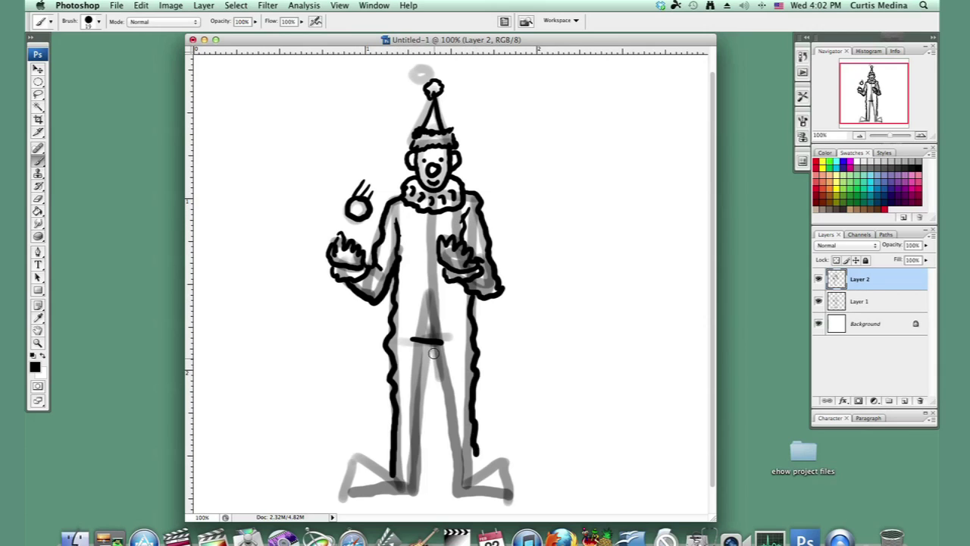
left_click_drag(434, 353, 452, 458)
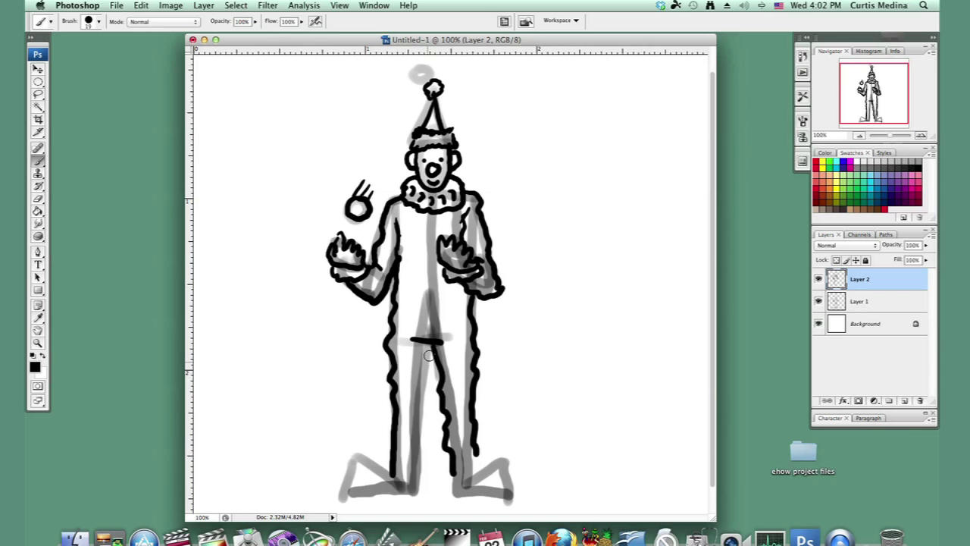
mouse_move(430, 345)
left_mouse_down()
mouse_move(415, 468)
mouse_move(392, 466)
mouse_move(413, 489)
left_mouse_up()
Ink the big shoes and left ankle, a small circle near the right shoulder, and the top pom-pom.
left_click_drag(451, 463, 482, 472)
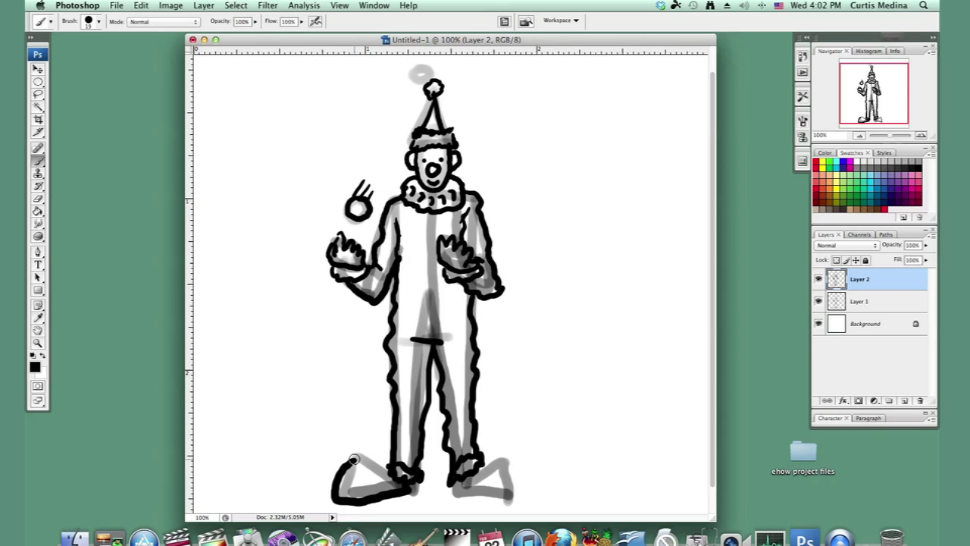
left_click_drag(353, 461, 367, 471)
mouse_move(386, 472)
left_mouse_down()
mouse_move(454, 483)
mouse_move(454, 493)
mouse_move(516, 491)
mouse_move(510, 463)
mouse_move(470, 470)
left_mouse_up()
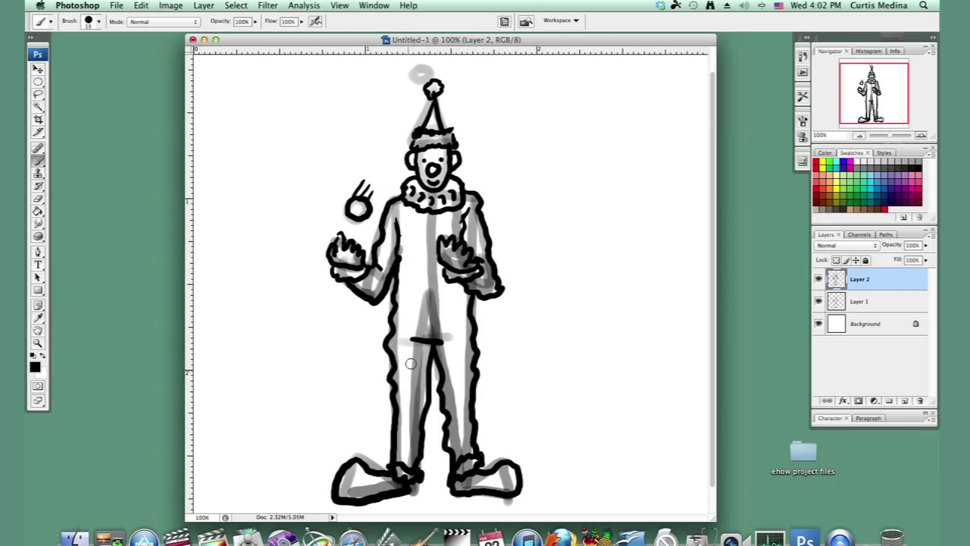
mouse_move(460, 213)
left_mouse_down()
mouse_move(465, 229)
mouse_move(468, 210)
left_mouse_up()
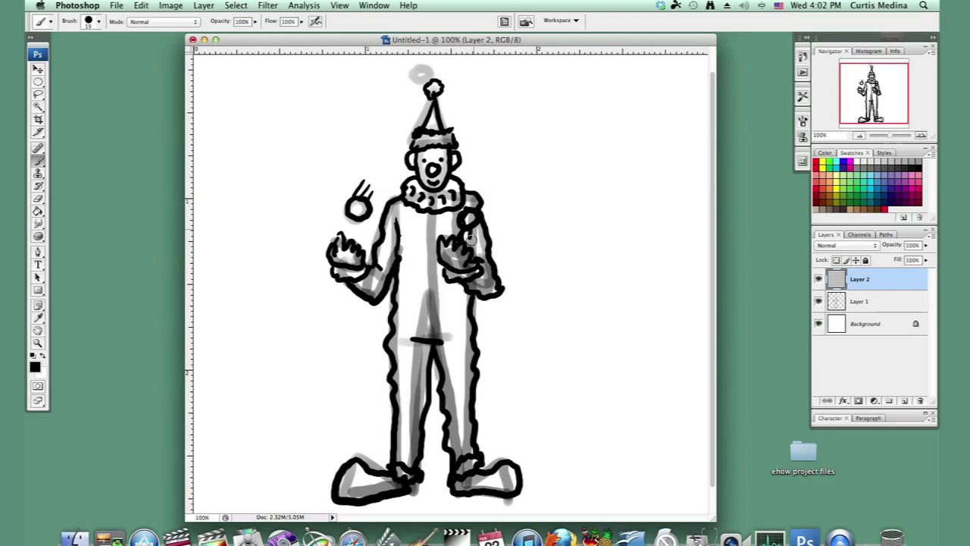
mouse_move(437, 76)
left_mouse_down()
mouse_move(441, 61)
mouse_move(423, 62)
mouse_move(426, 79)
mouse_move(441, 68)
mouse_move(453, 85)
left_mouse_up()
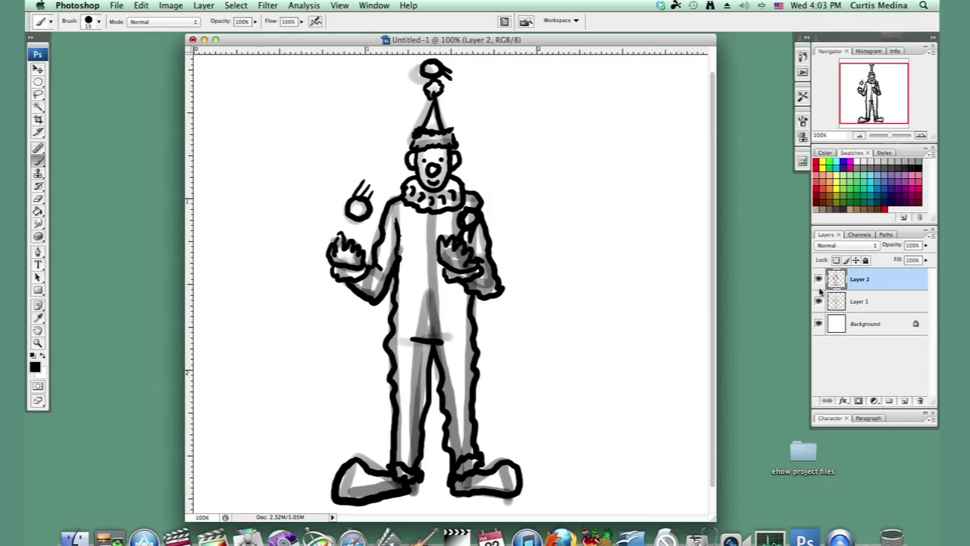
Hide the grey sketch layer and paint oval polka dots on the left side and chest.
left_click(818, 301)
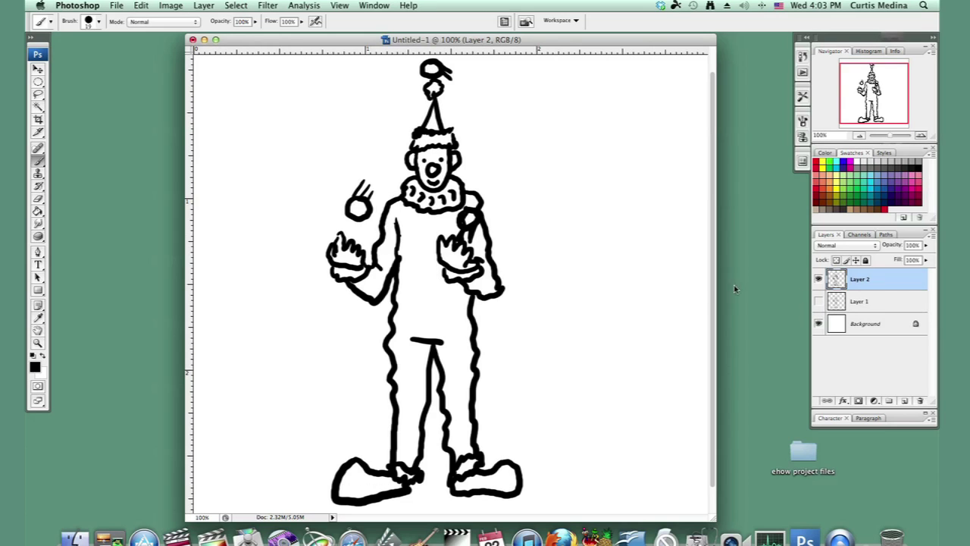
left_click_drag(394, 309, 409, 291)
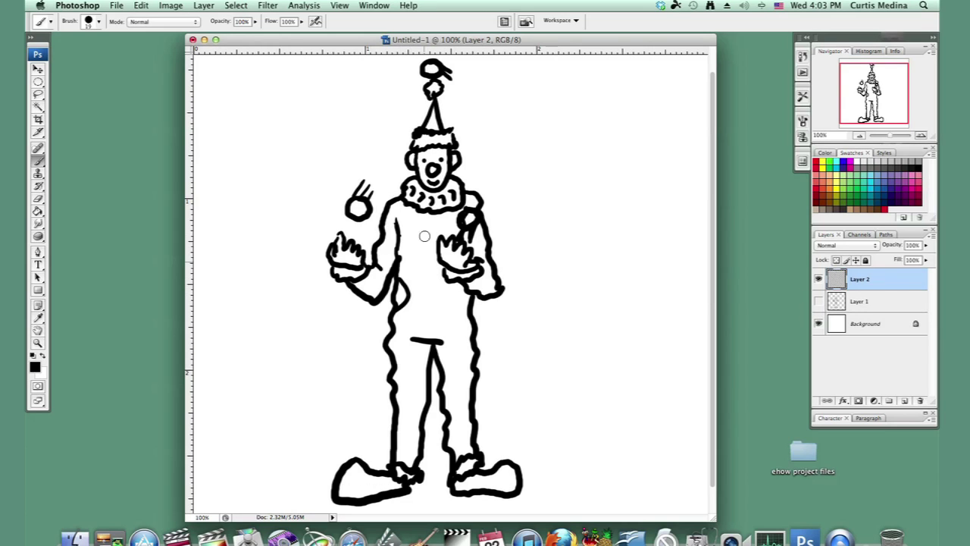
mouse_move(424, 227)
left_mouse_down()
mouse_move(415, 250)
mouse_move(437, 263)
left_mouse_up()
Add more polka dots at the hip, on the legs, beside the left hand and on the right arm.
left_click_drag(460, 302, 463, 323)
left_click_drag(469, 361, 471, 379)
mouse_move(388, 389)
left_mouse_down()
mouse_move(398, 418)
mouse_move(466, 429)
left_mouse_up()
mouse_move(379, 241)
left_mouse_down()
mouse_move(388, 245)
mouse_move(384, 269)
mouse_move(367, 294)
left_mouse_up()
mouse_move(489, 278)
left_mouse_down()
mouse_move(485, 290)
mouse_move(494, 285)
left_mouse_up()
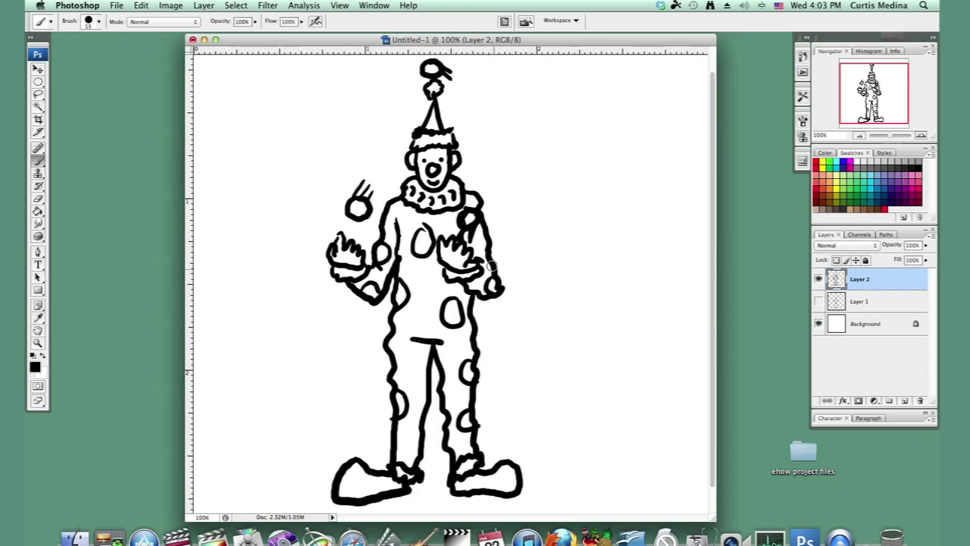